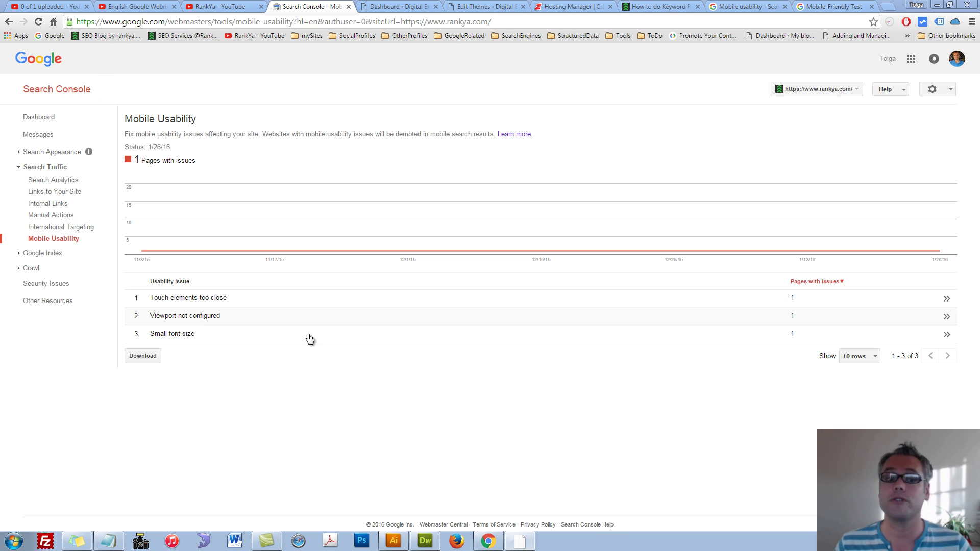
- Drill into the 'Viewport not configured' issue, then switch to the WordPress dashboard
click(165, 318)
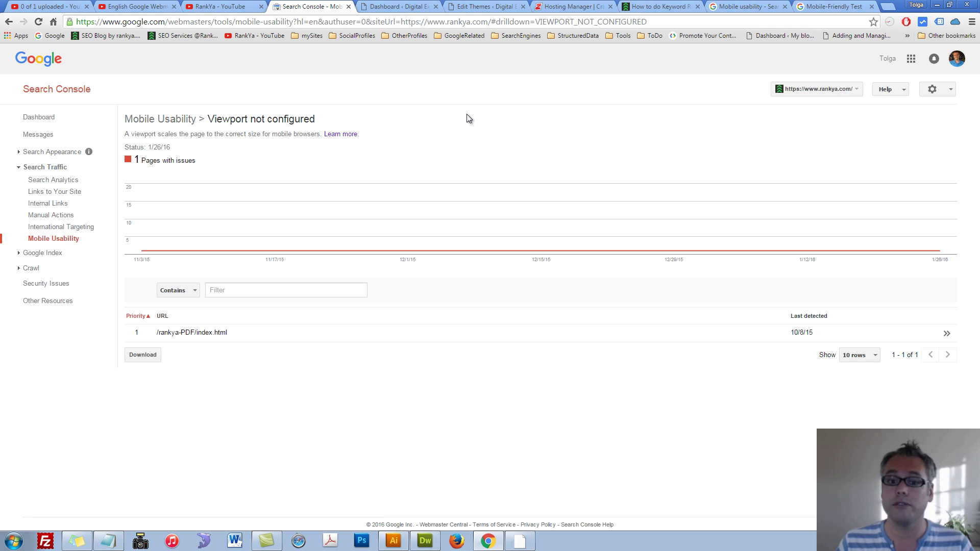
click(393, 10)
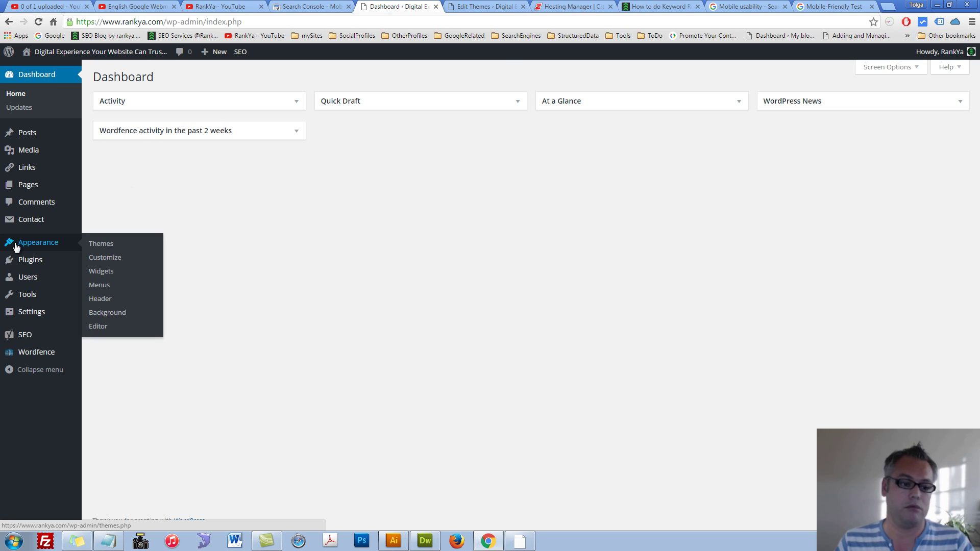
mouse_move(38, 242)
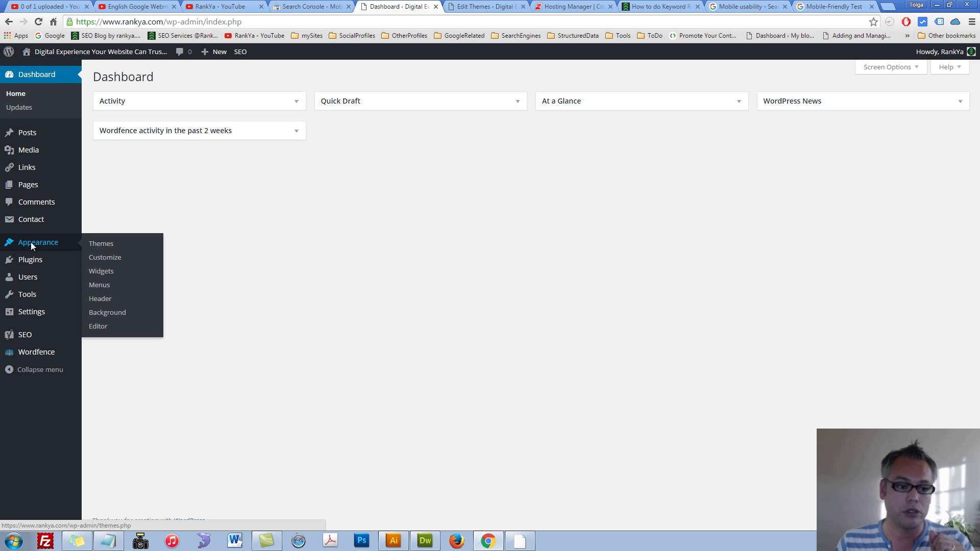
- Load Theme Header (header.php) in the theme editor, then glance at the hosting manager
click(118, 330)
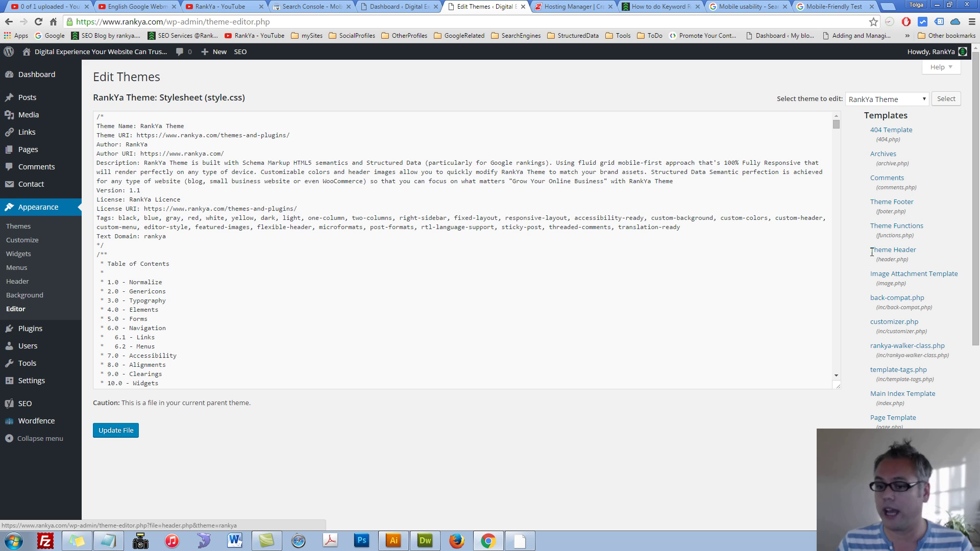
click(887, 254)
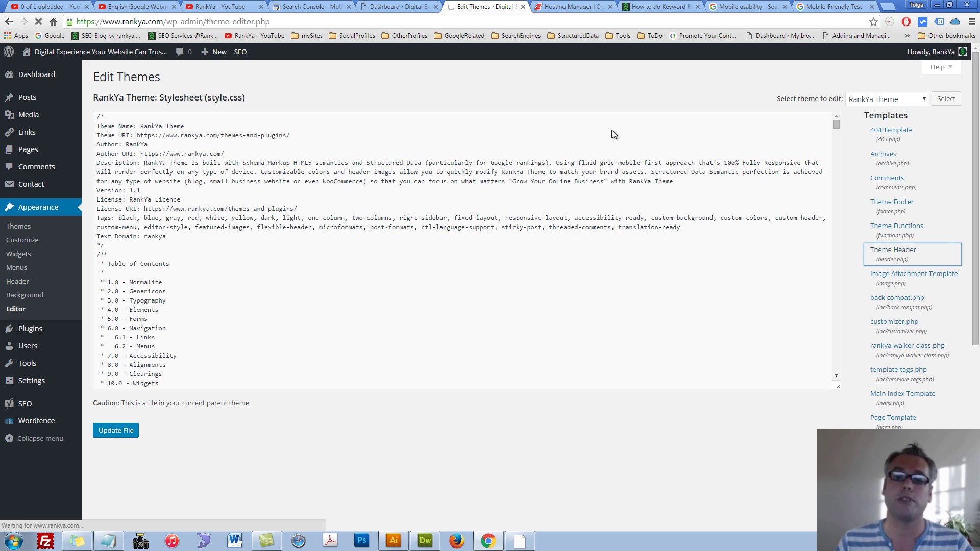
click(575, 7)
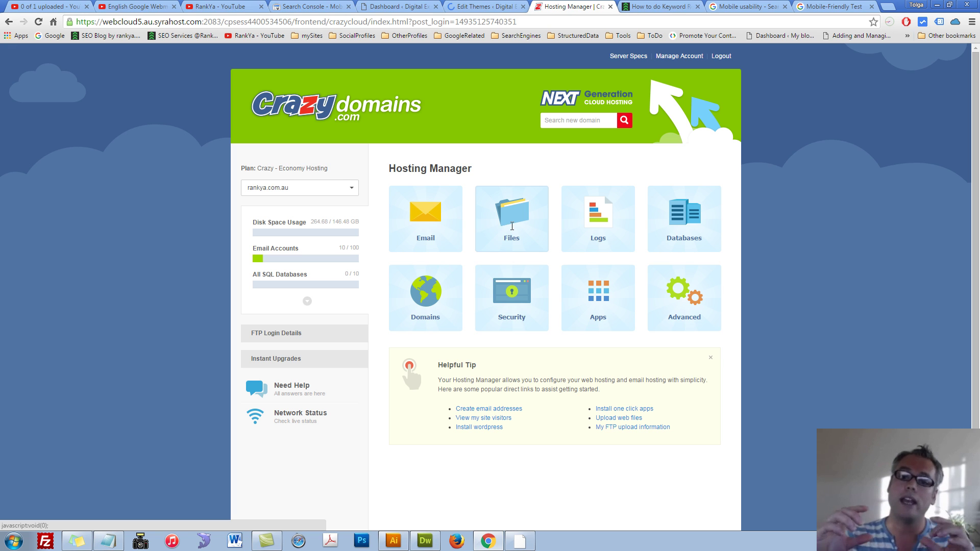
- Isolate the viewport meta tag in header.php with a blank line above and below it
click(487, 7)
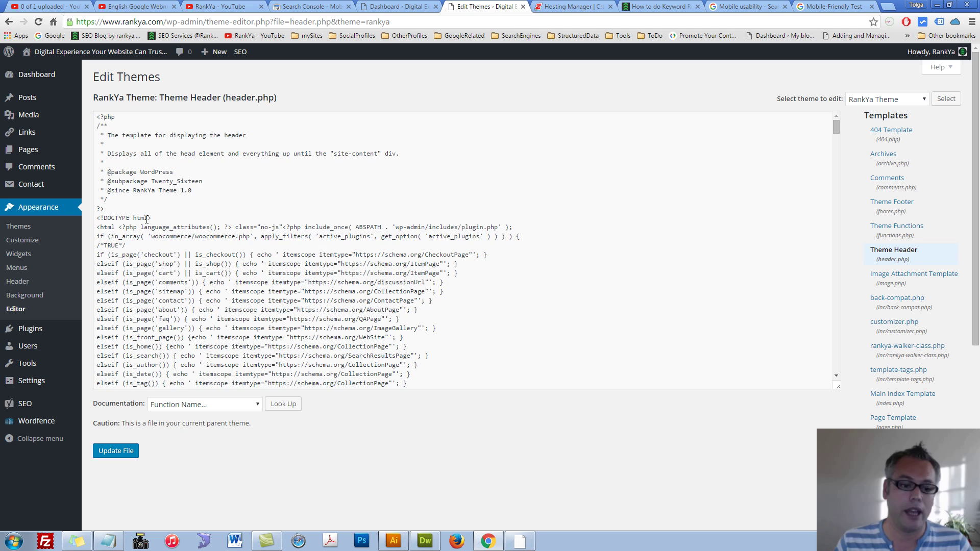
scroll(147, 219, down, 2)
scroll(143, 228, down, 2)
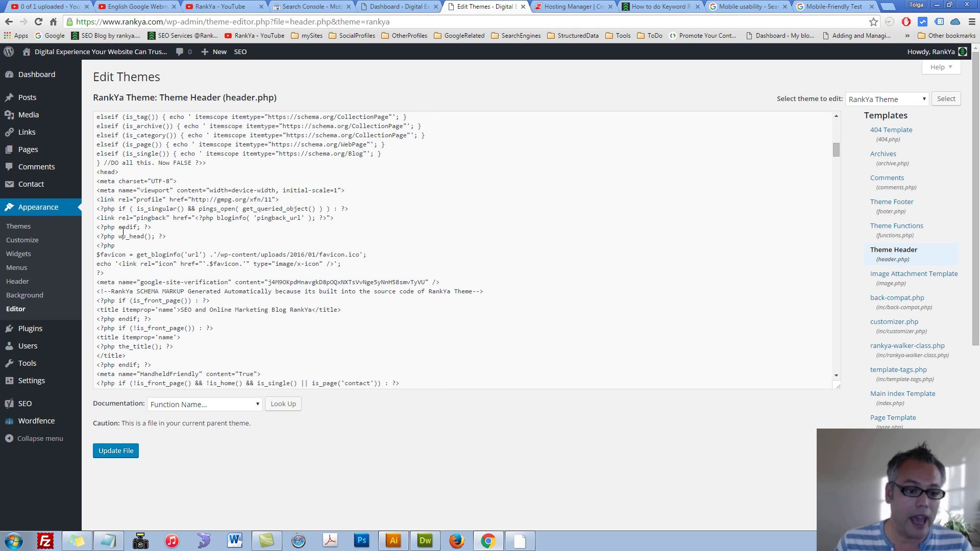
drag(120, 175, 95, 173)
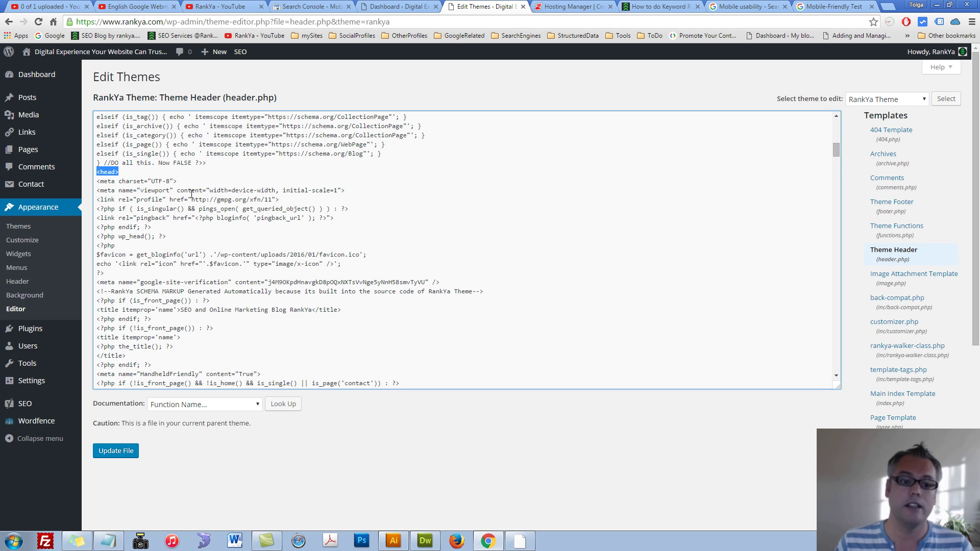
click(351, 190)
key(Return)
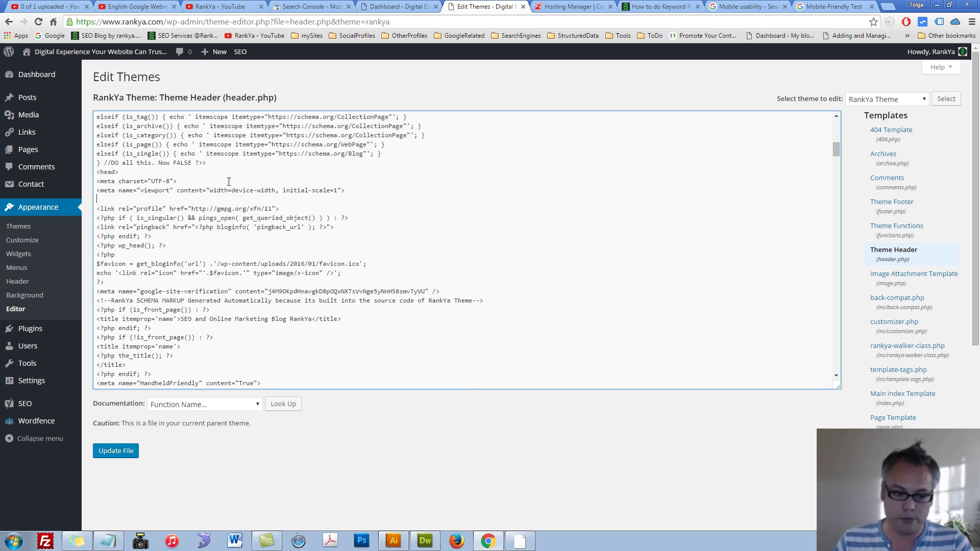
key(Return)
drag(350, 197, 89, 202)
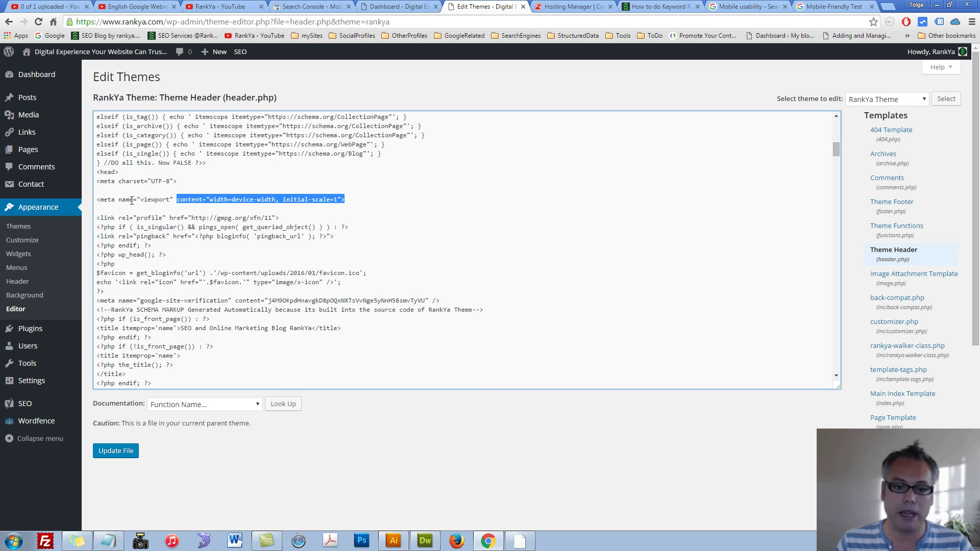
click(226, 201)
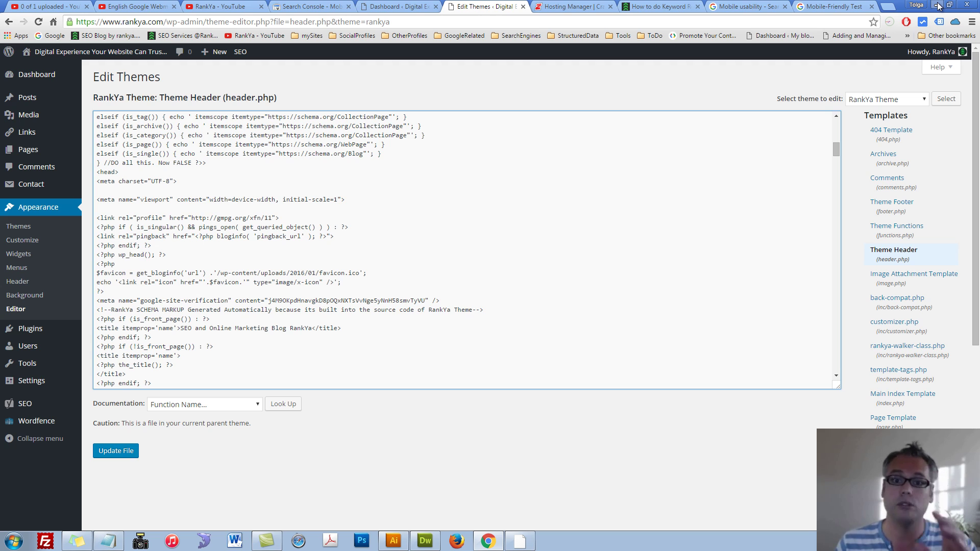
- Show Dreamweaver's local header.php with the viewport meta tag on line 61, then minimize it
key(super+d)
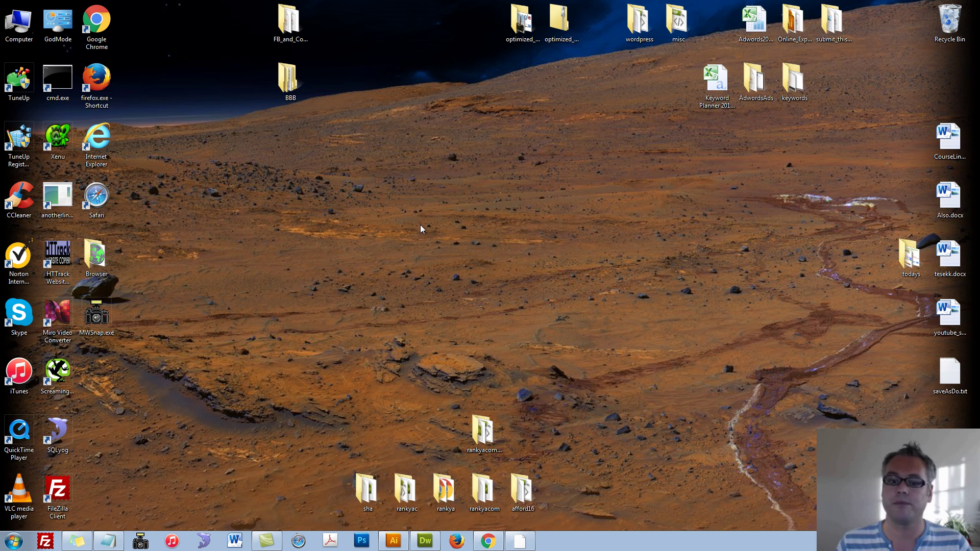
click(425, 542)
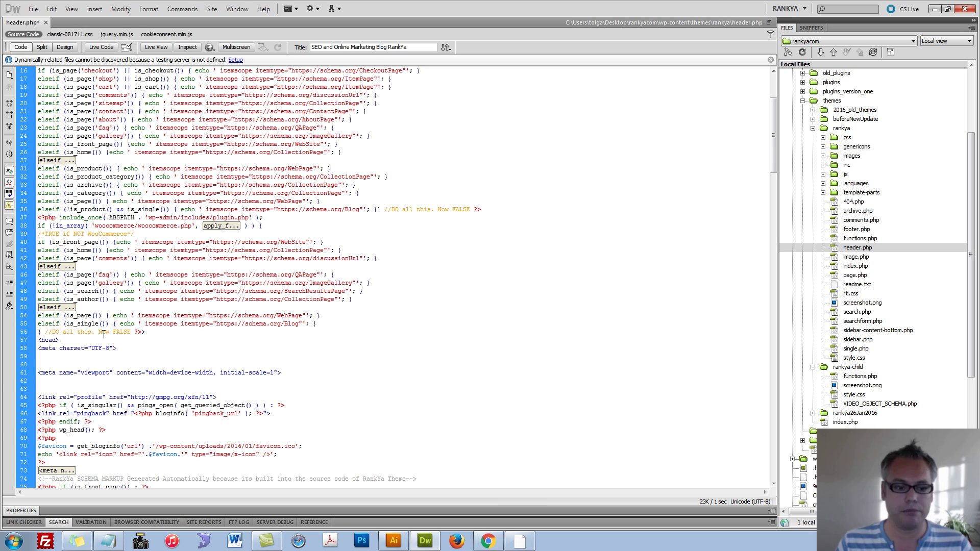
triple_click(160, 373)
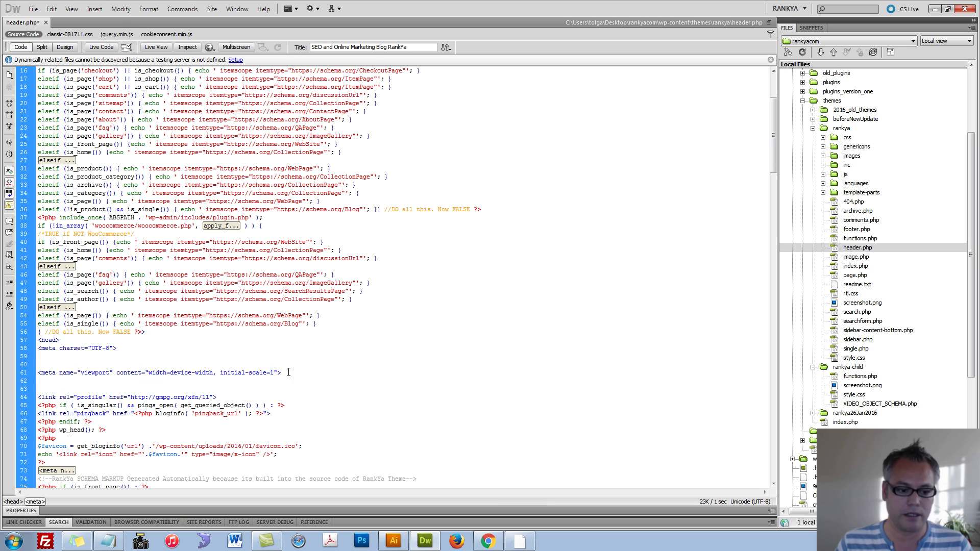
drag(282, 373, 43, 375)
click(159, 375)
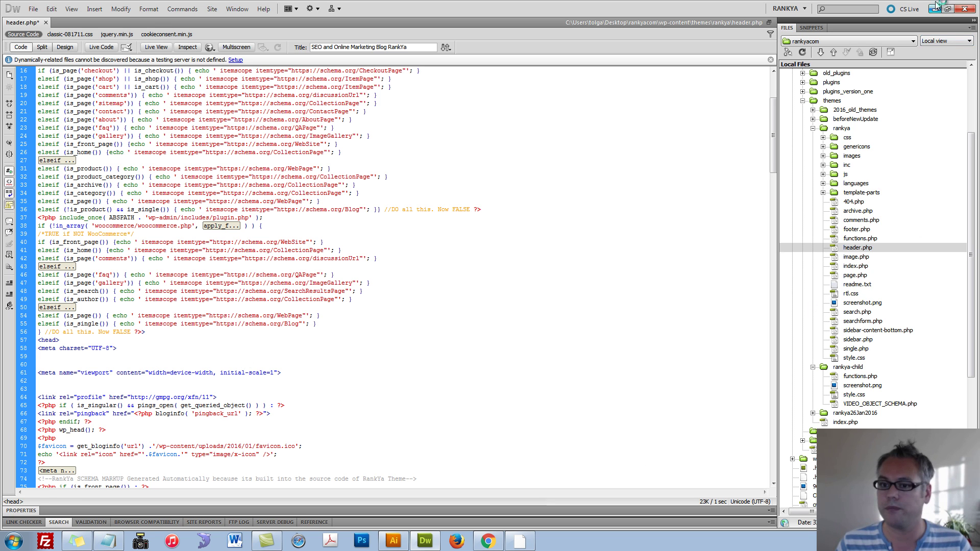
click(425, 542)
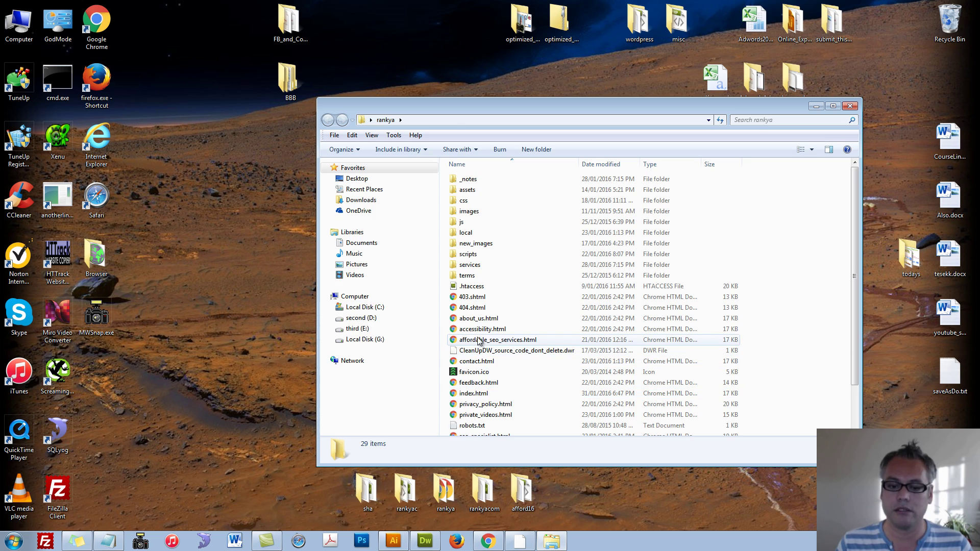
- Launch index.html from the rankya folder in Adobe Dreamweaver CS5 via Open with
click(482, 395)
right_click(482, 396)
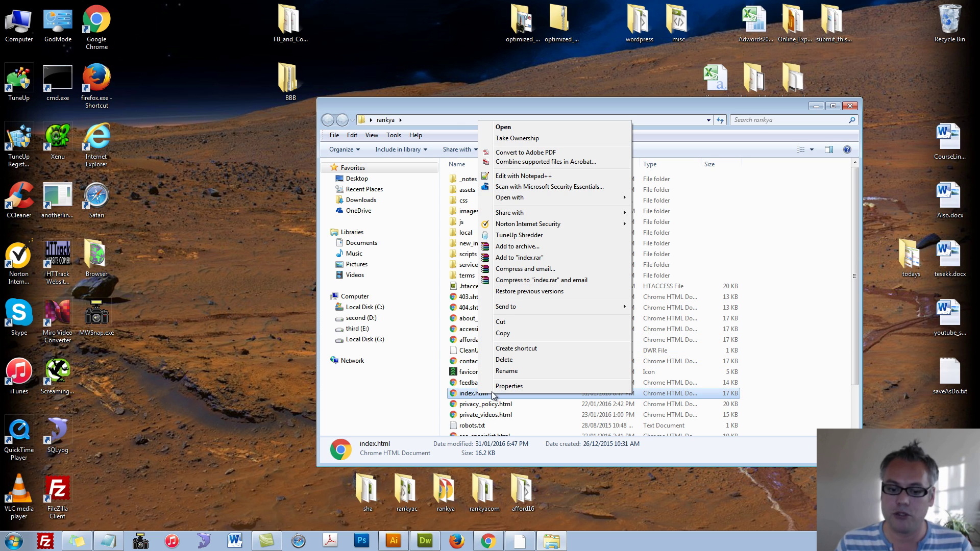
mouse_move(510, 197)
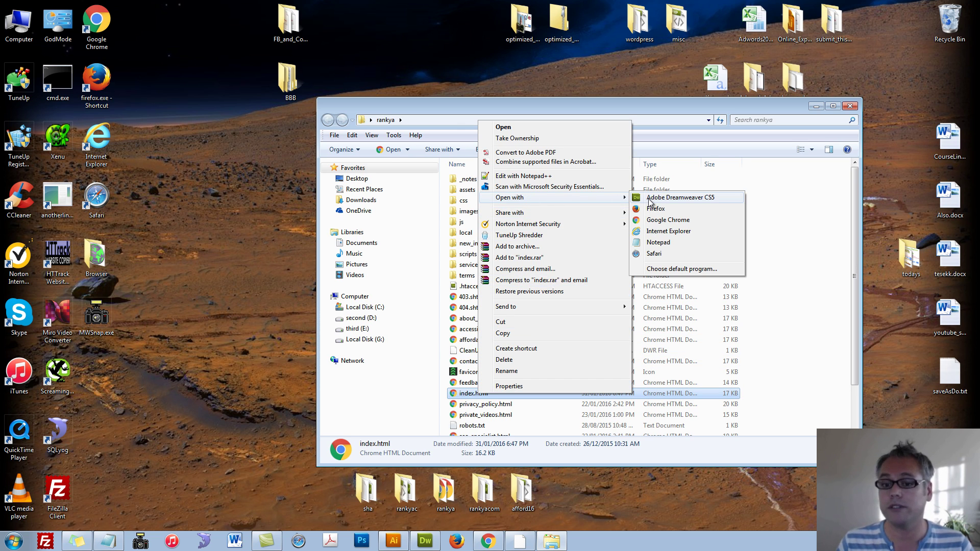
click(667, 198)
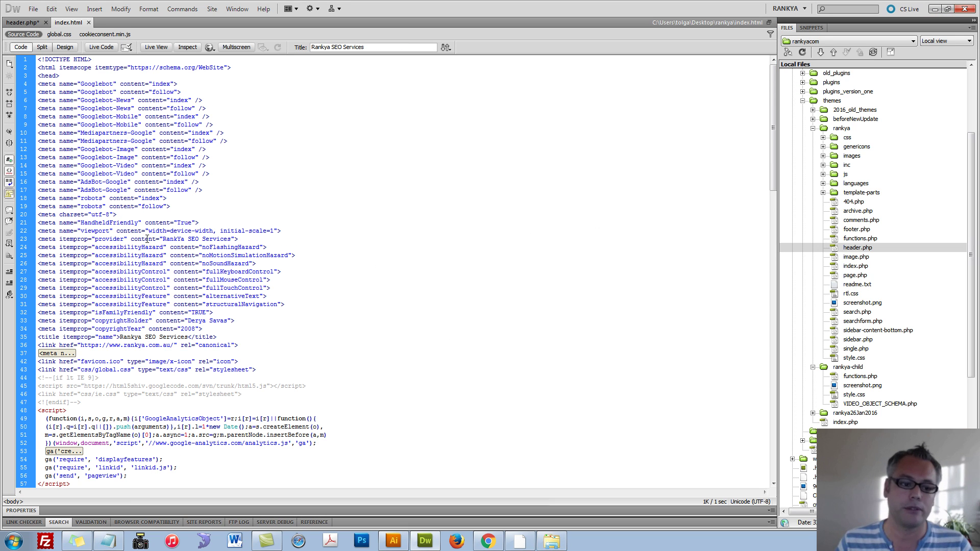
- Isolate the viewport meta tag in index.html with blank lines above and below it
click(217, 222)
key(Return)
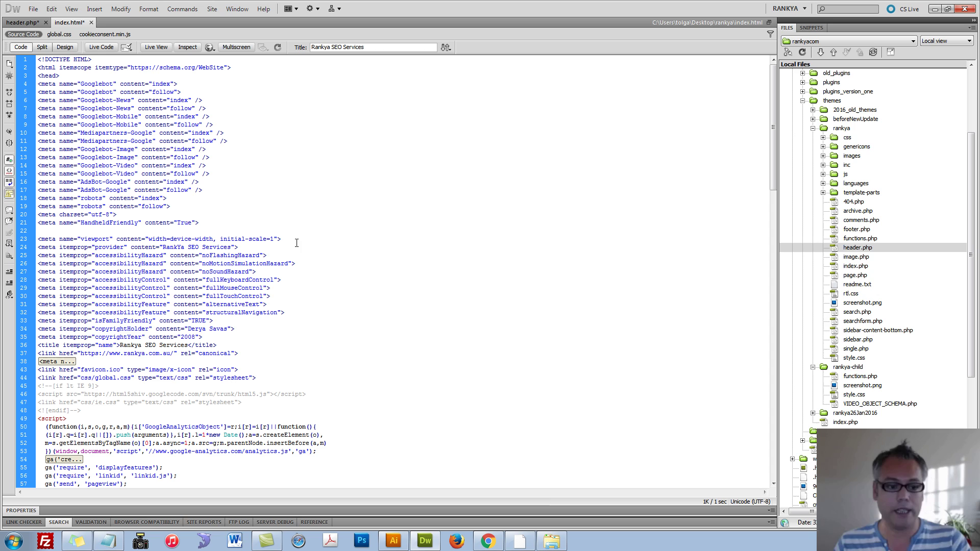
key(Return)
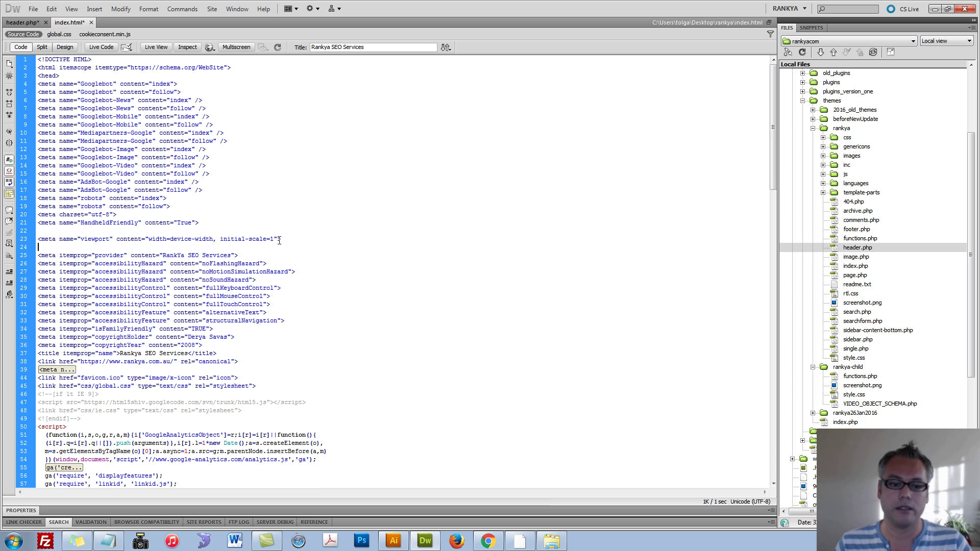
drag(281, 240, 37, 240)
click(107, 232)
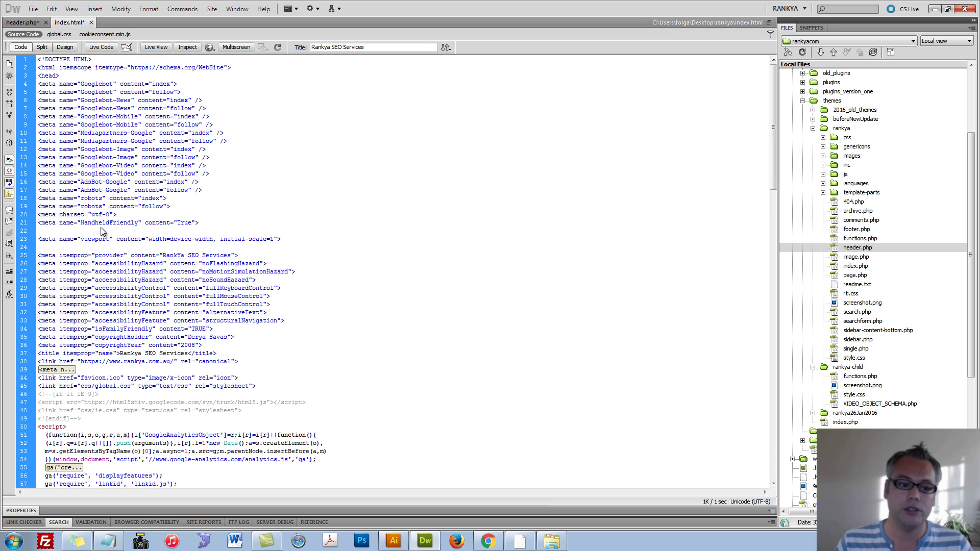
- Highlight the HandheldFriendly true line and the viewport tag on line 23, then return to Chrome
double_click(104, 223)
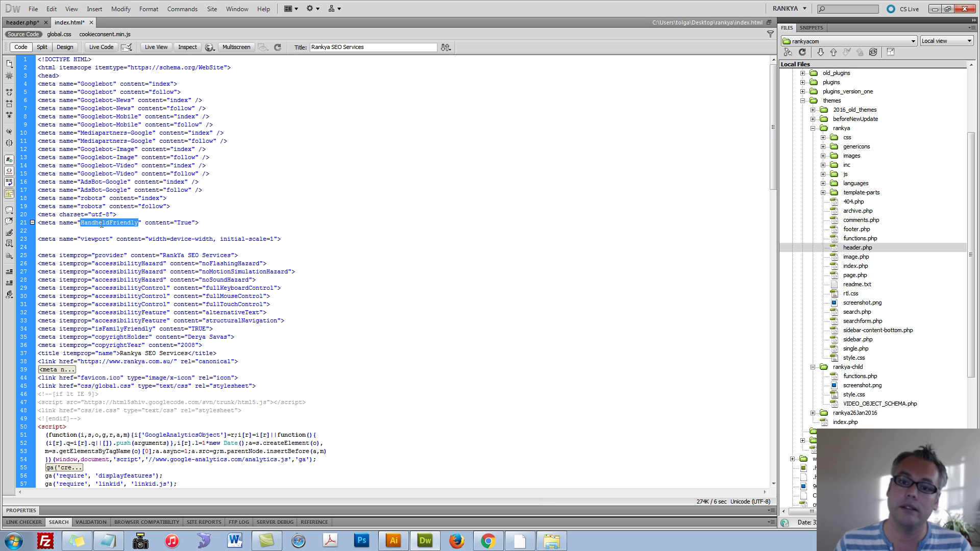
triple_click(102, 223)
click(102, 224)
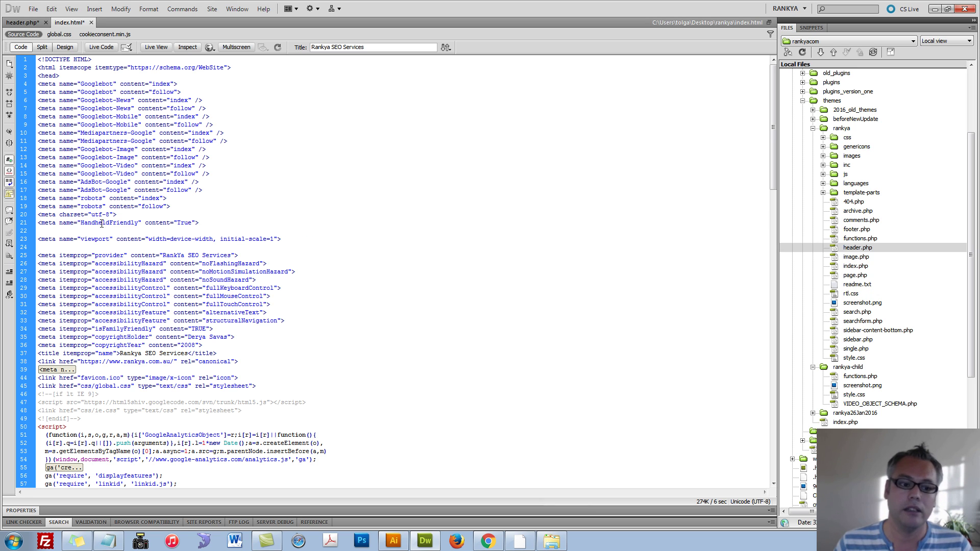
double_click(181, 223)
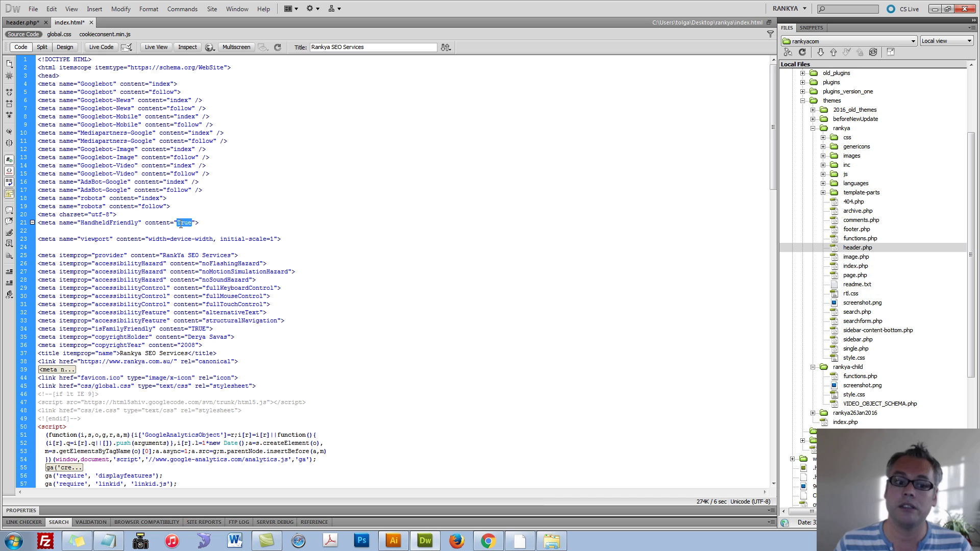
text(True)
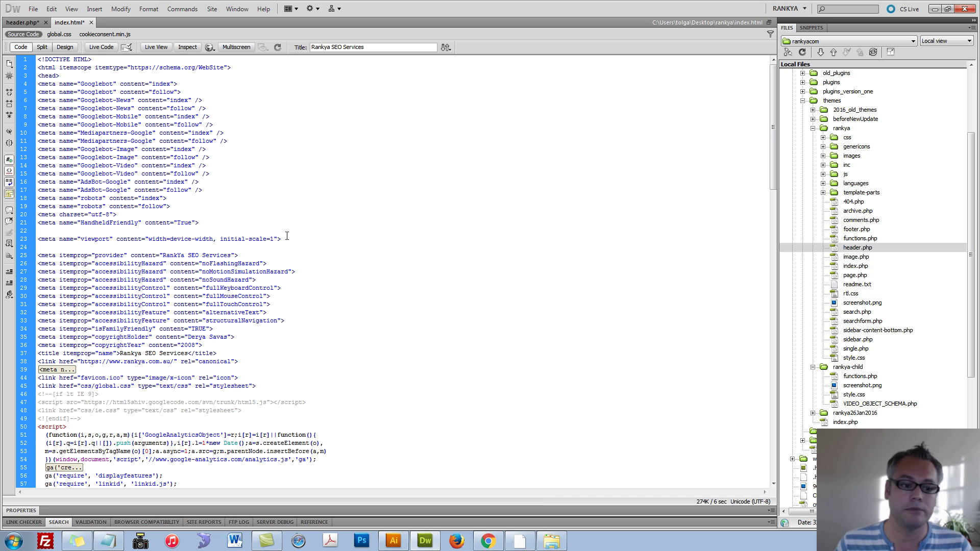
triple_click(249, 239)
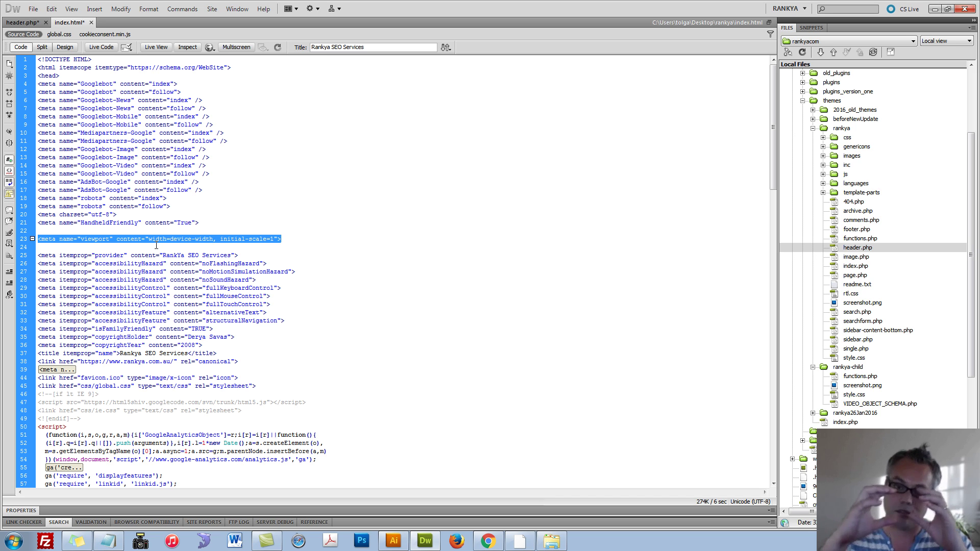
click(488, 542)
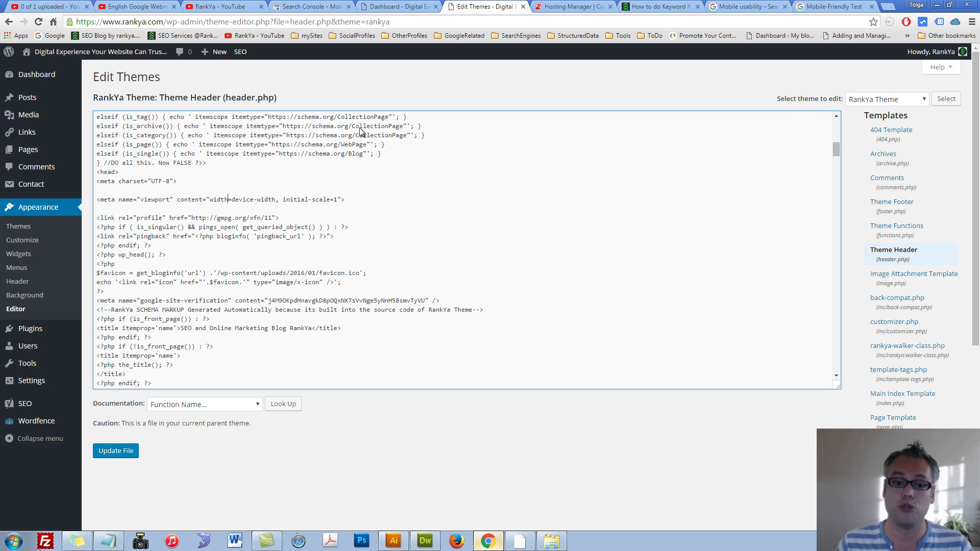
- Revisit the Mobile Usability overview, then view the keyword research page's mobile-friendly result
click(307, 6)
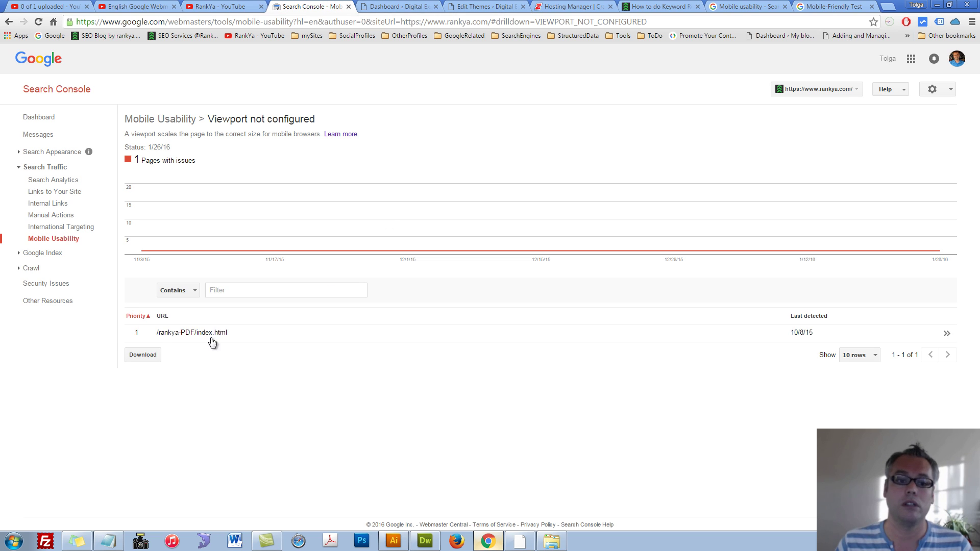
click(44, 240)
mouse_move(472, 250)
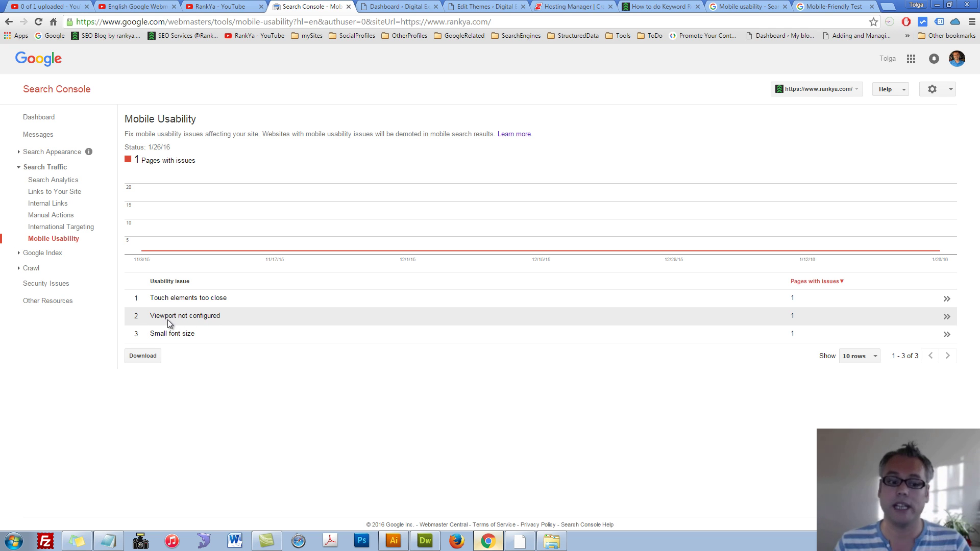
click(812, 8)
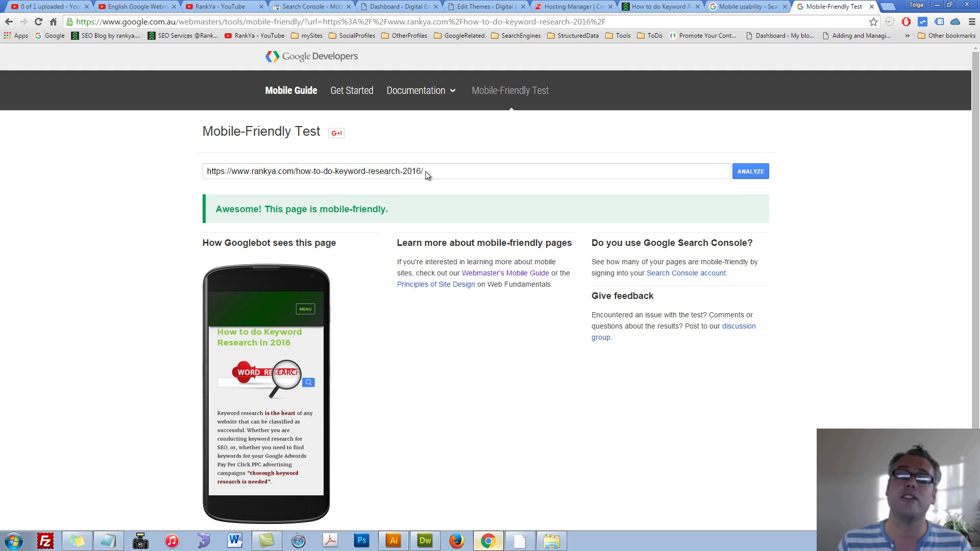
- Return to the Search Console Mobile Usability report listing three issues
click(295, 7)
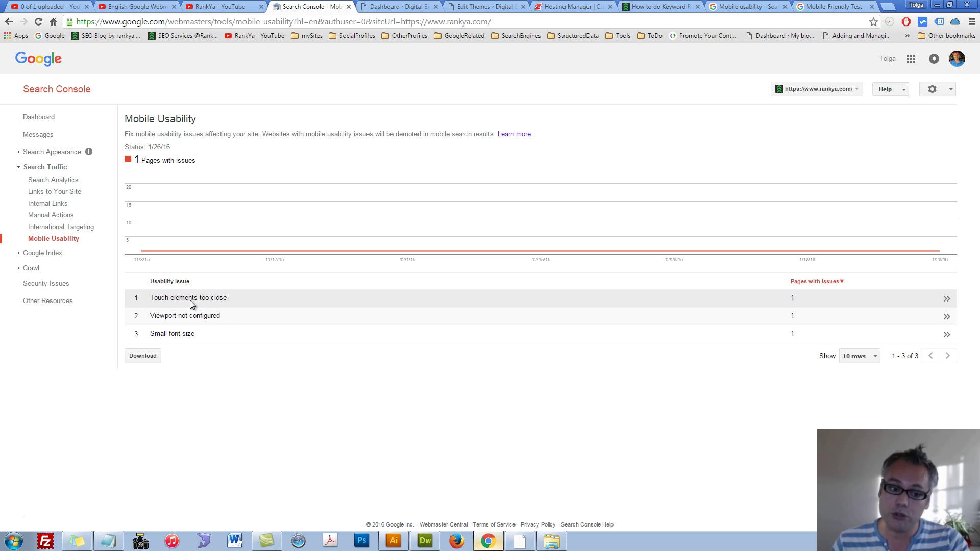
- Switch to the RankYa YouTube channel page with its Keyword Research 2016 video
click(228, 9)
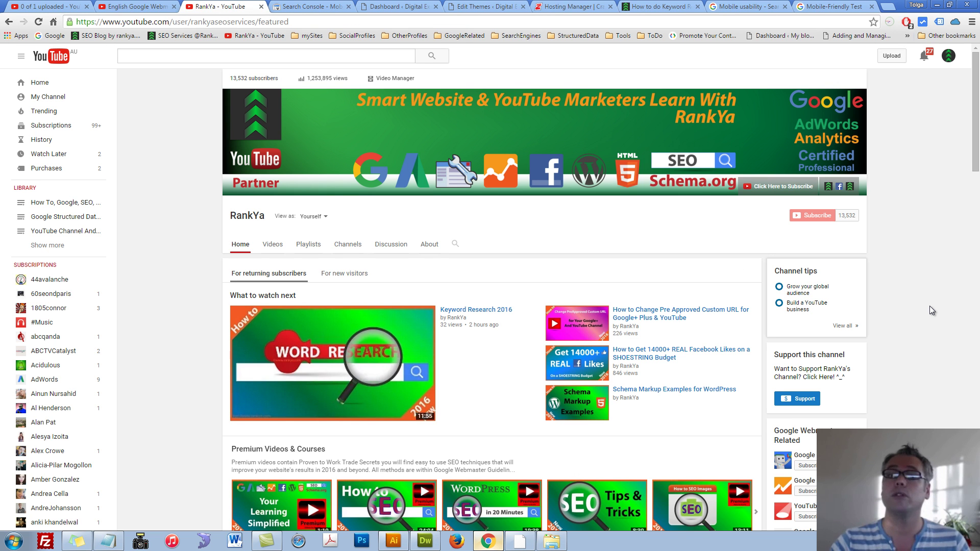